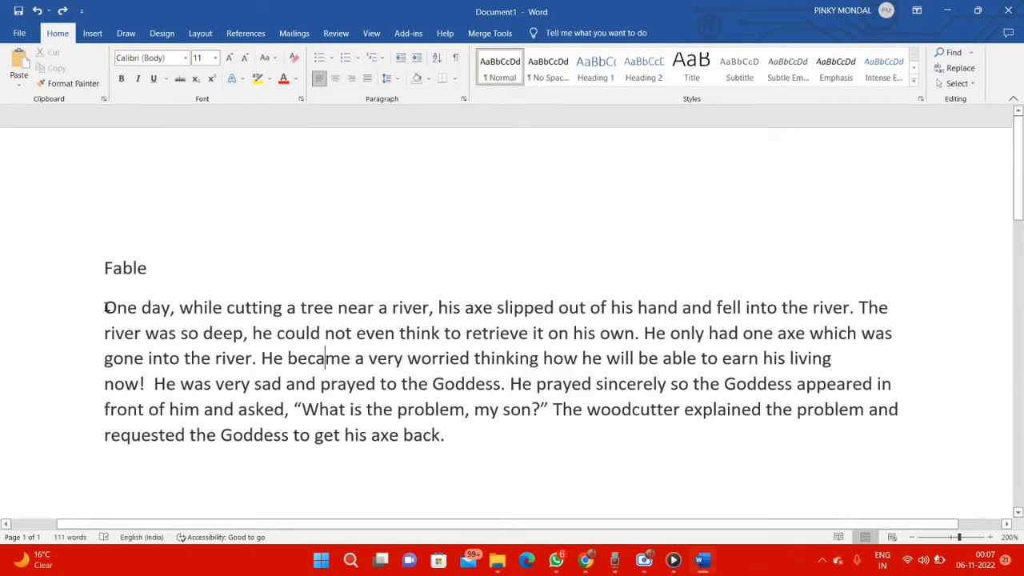
Set the whole story paragraph below the Fable title to Comic Sans MS at size 10
drag(150, 312, 446, 445)
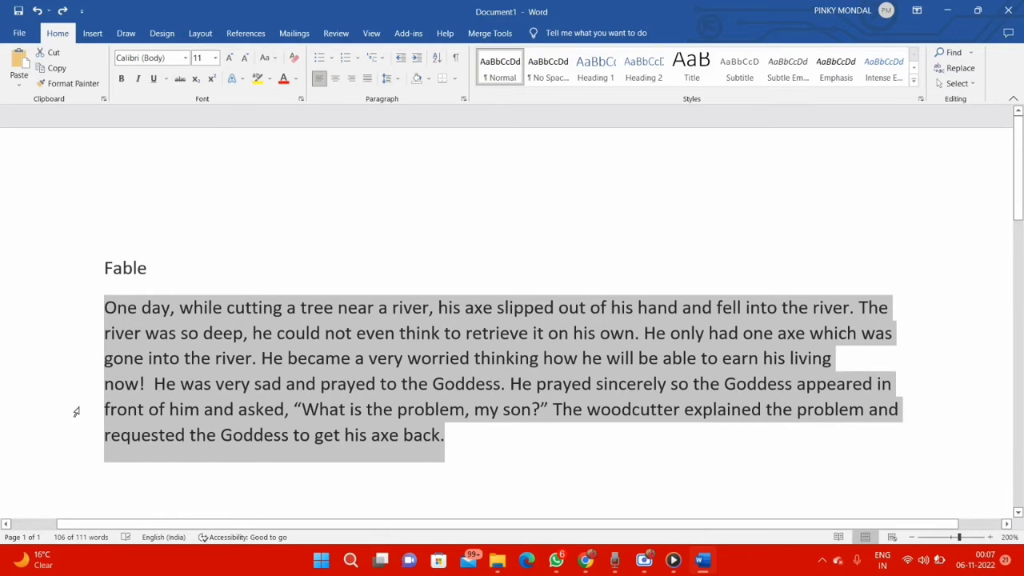
click(185, 58)
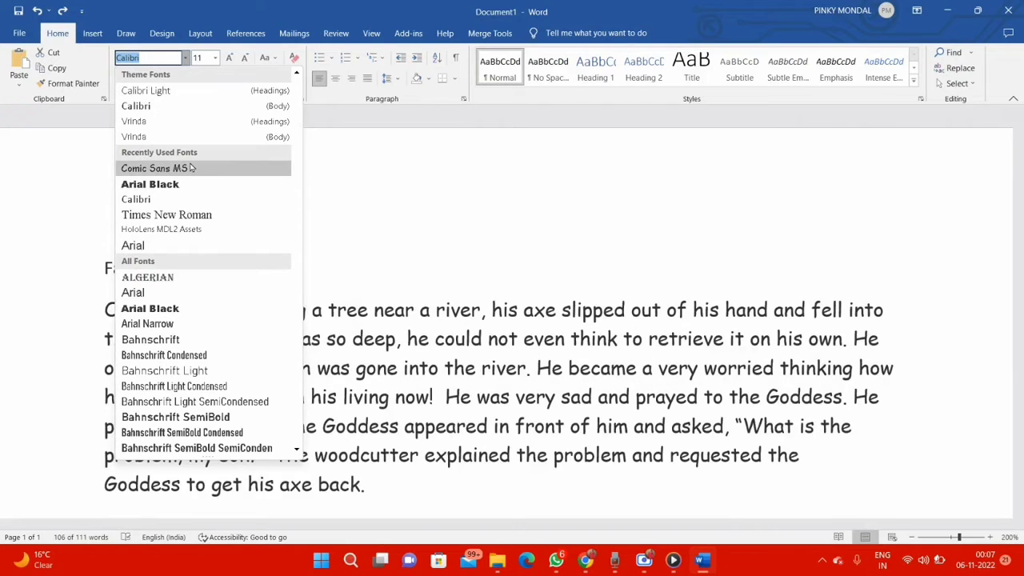
click(192, 169)
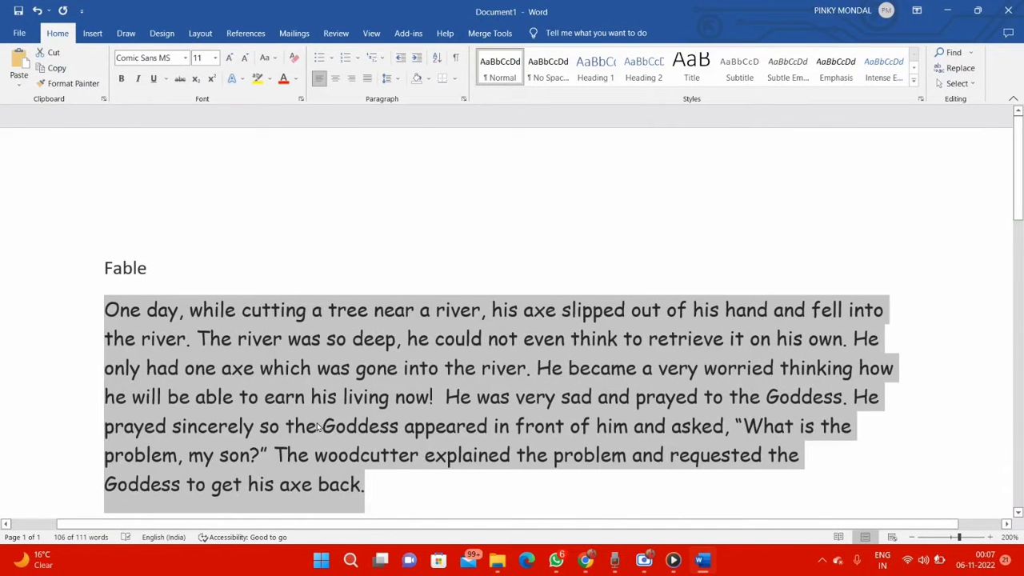
click(214, 59)
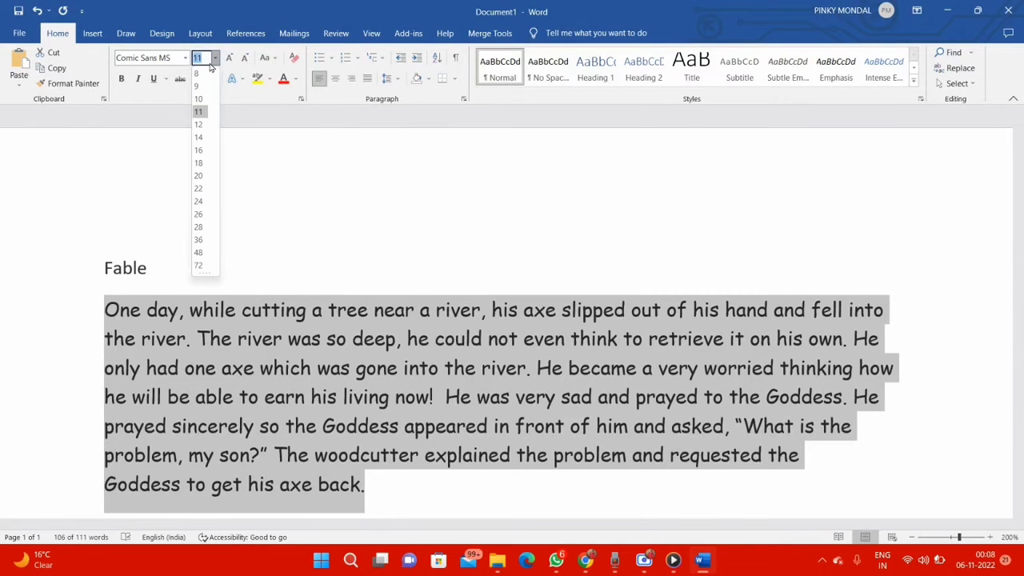
click(199, 100)
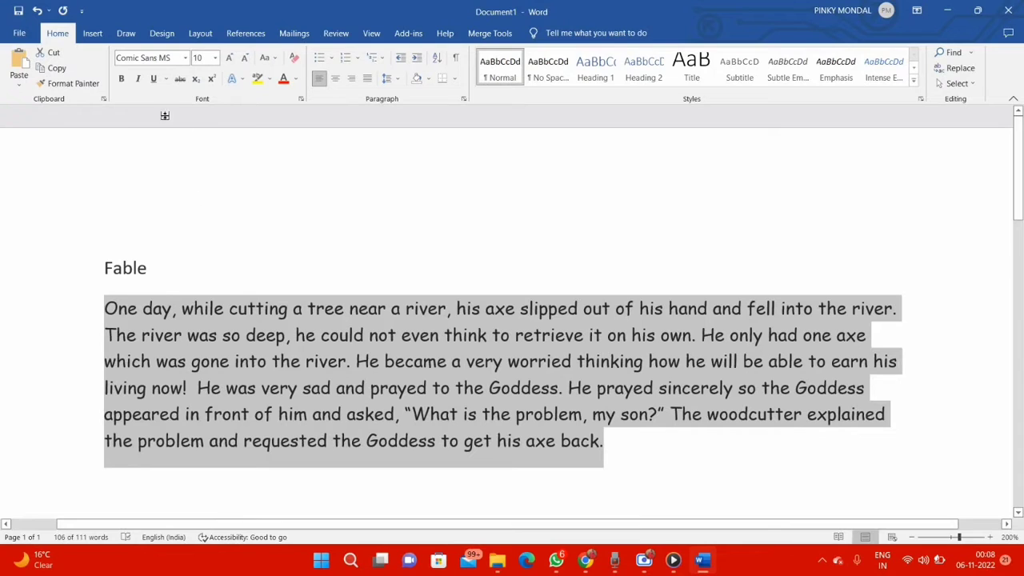
Apply bold to the selected story paragraph and remove it, and do the same with italic
click(121, 79)
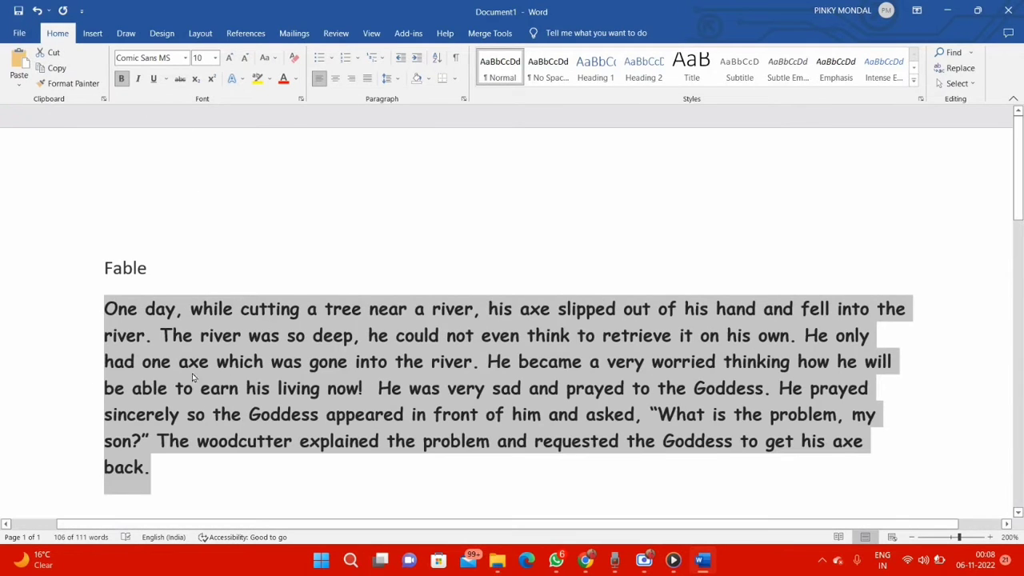
click(121, 78)
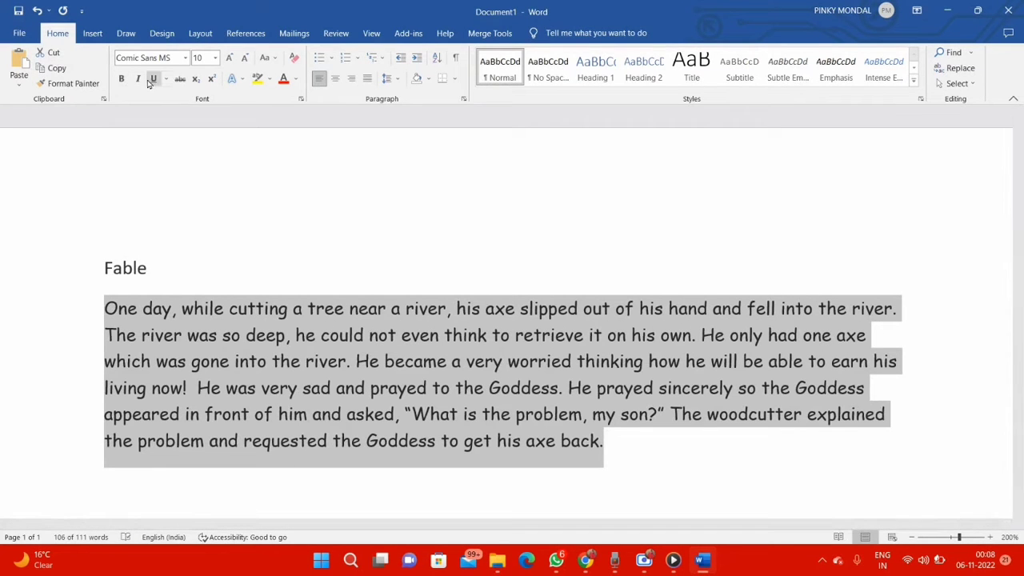
click(138, 79)
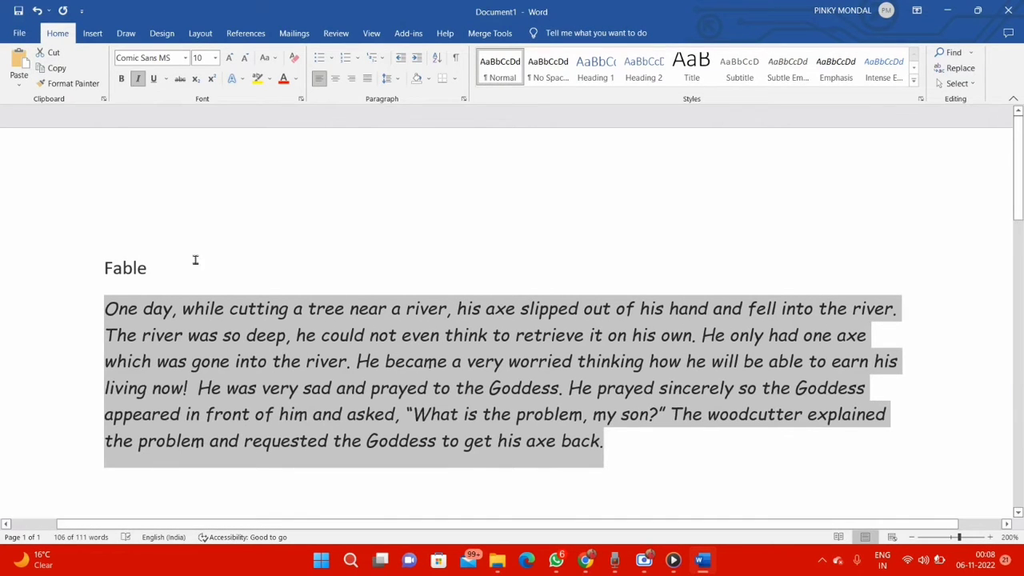
key(ctrl+i)
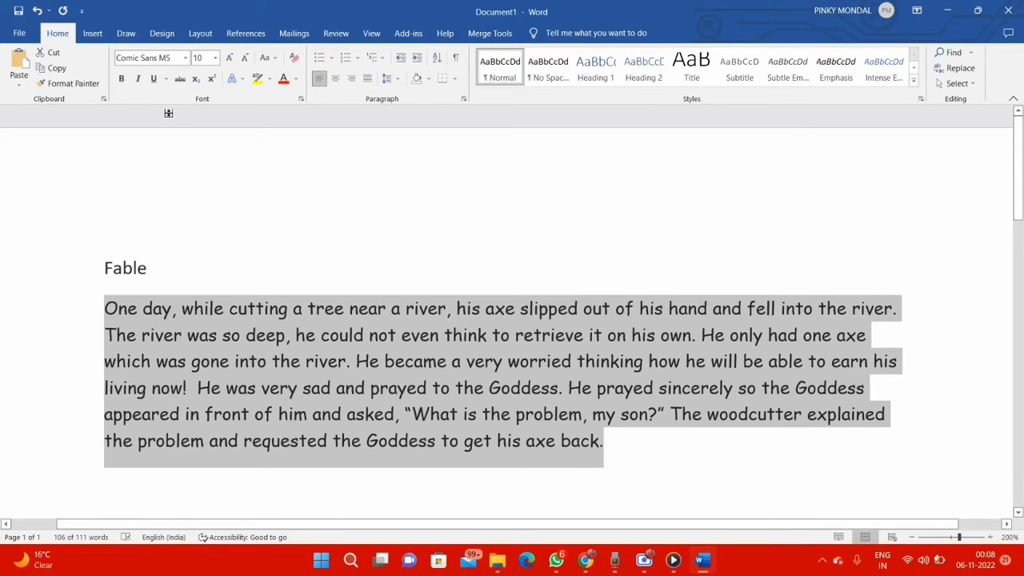
Underline the story paragraph, remove the underline, and preview other underline styles without applying one
click(153, 79)
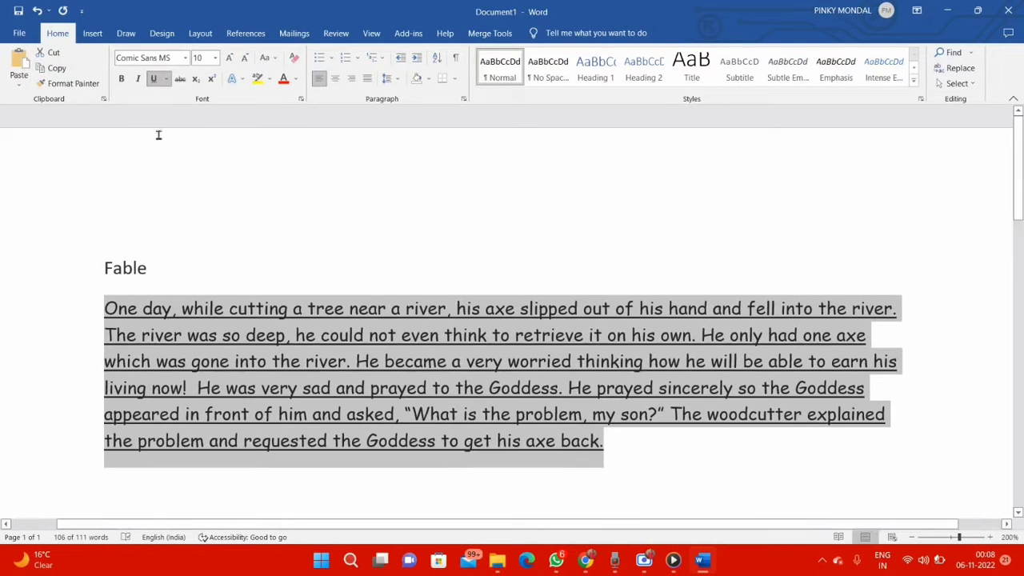
click(153, 79)
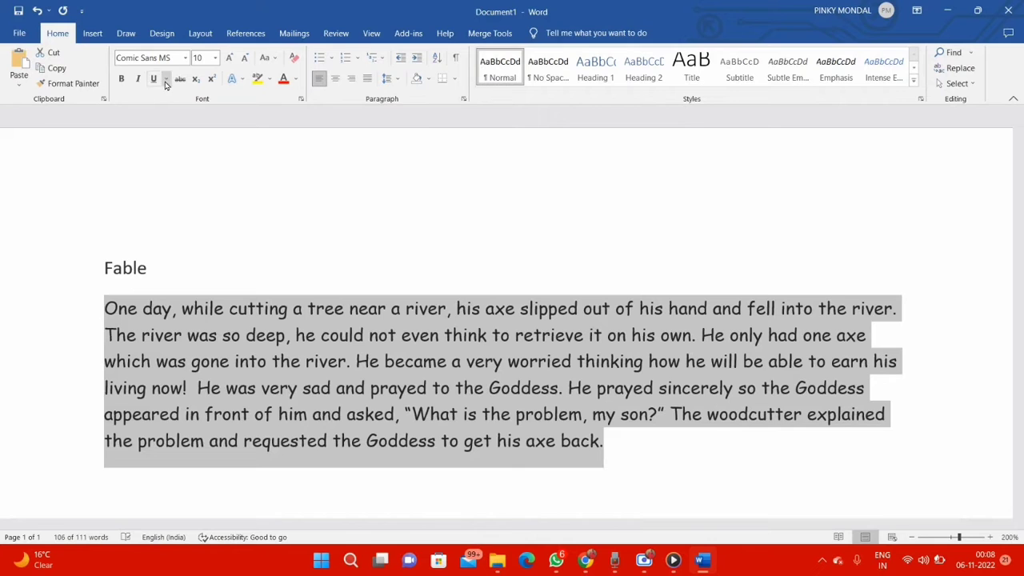
click(166, 78)
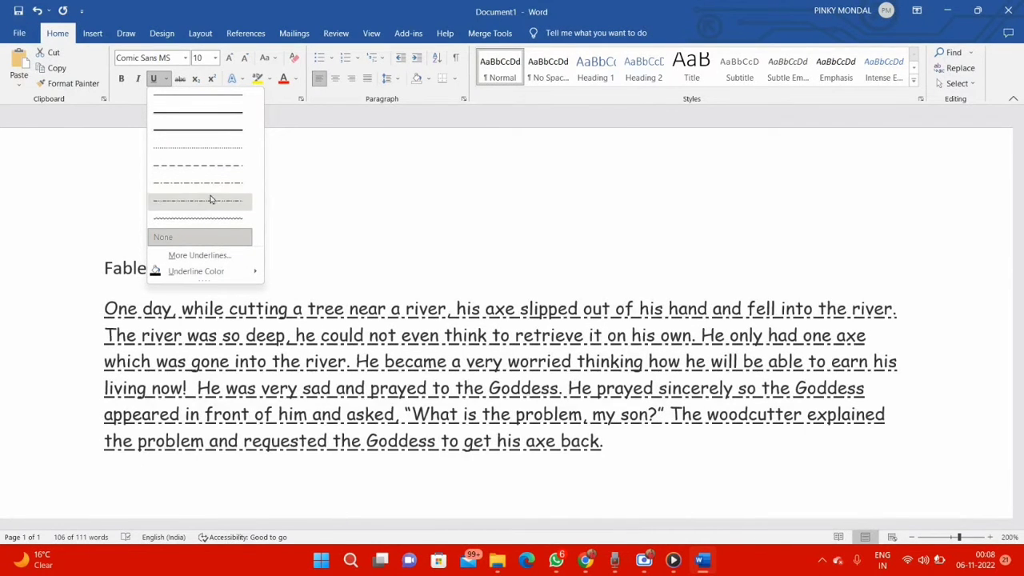
click(325, 202)
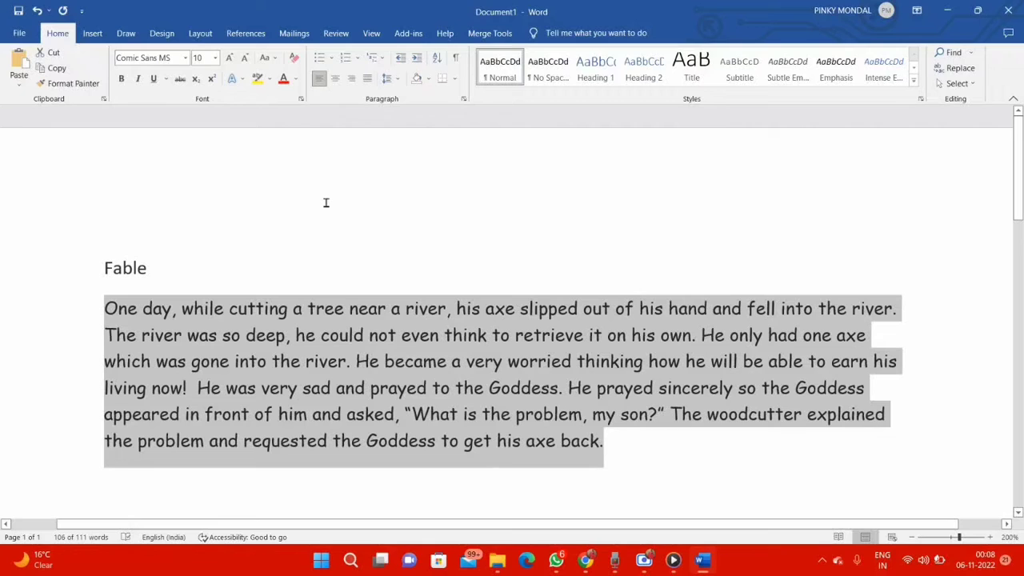
Apply strikethrough to the story paragraph and remove it, and increase the font size one step to 11 and reduce it to 10
click(181, 78)
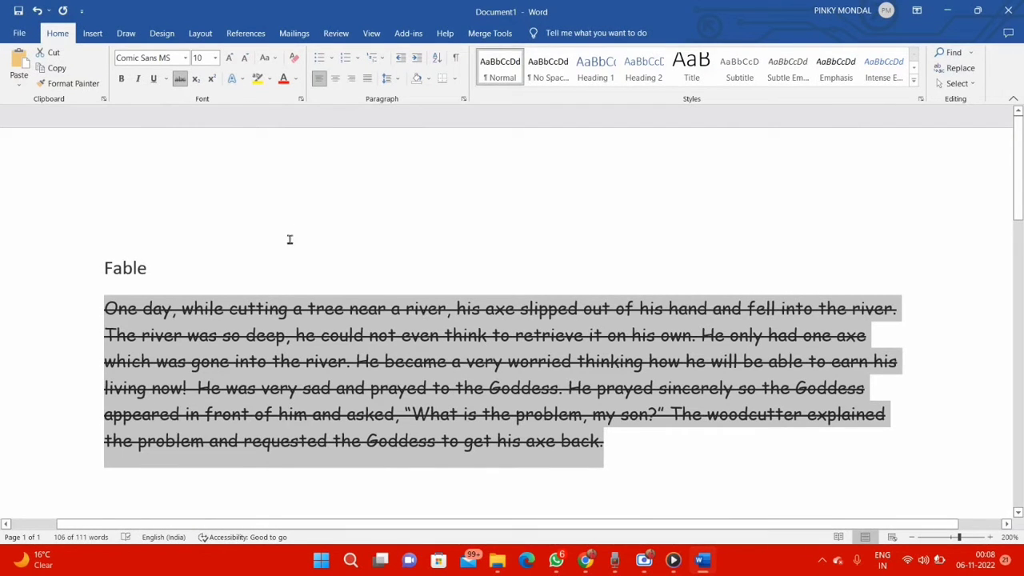
click(180, 80)
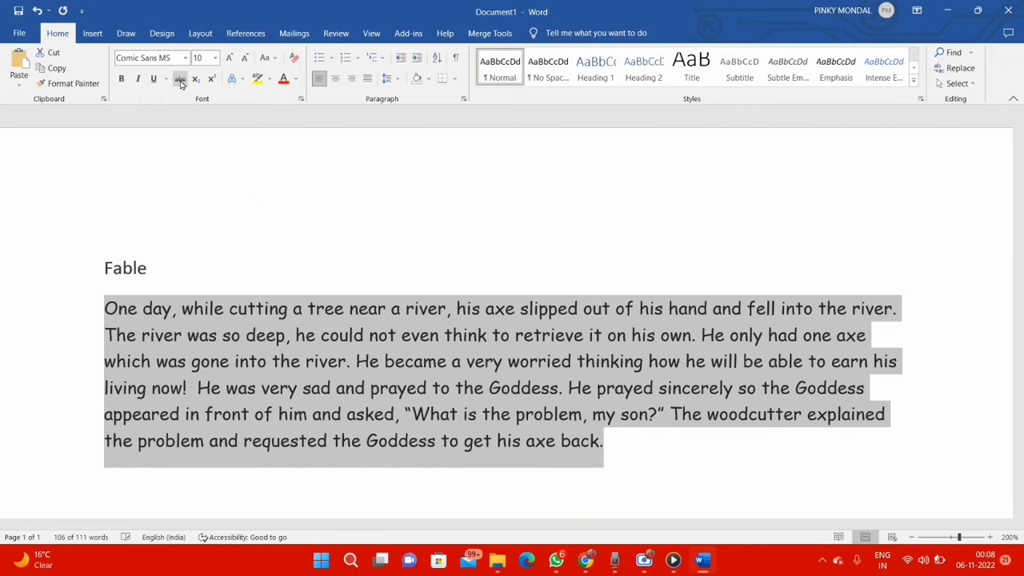
click(228, 58)
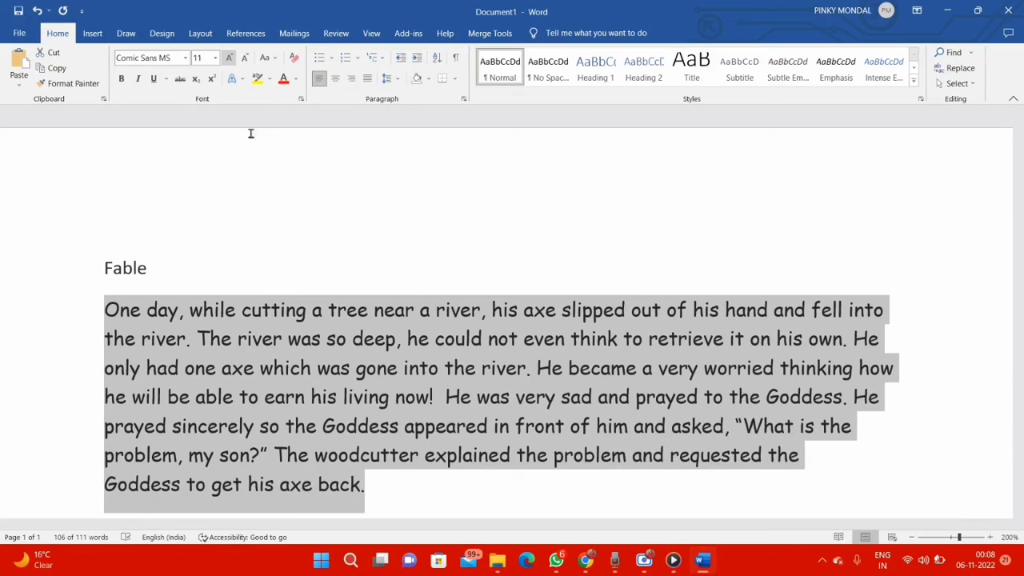
click(245, 61)
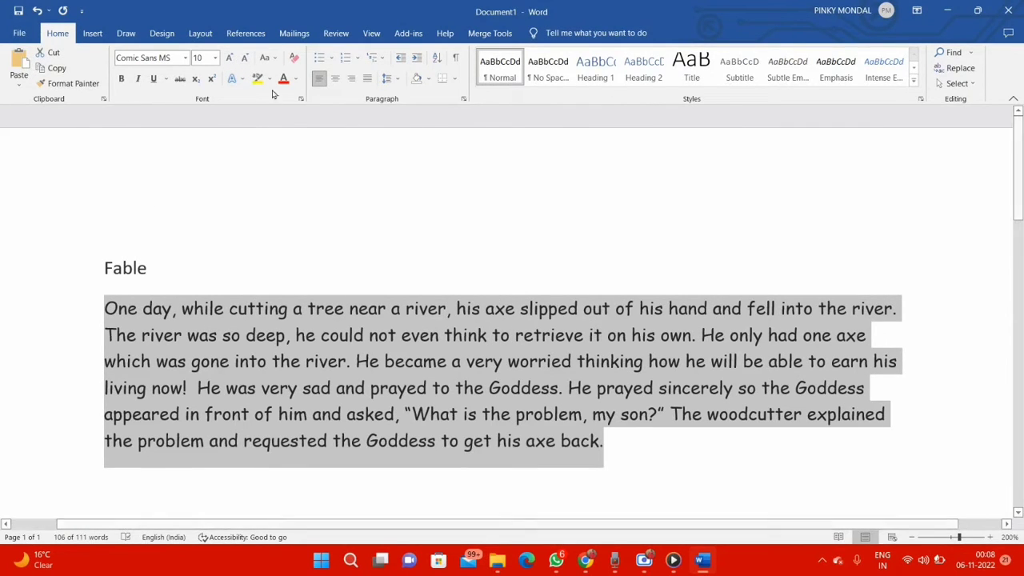
Review the change case options and preview text highlight and font colours on the story paragraph without applying any
click(279, 58)
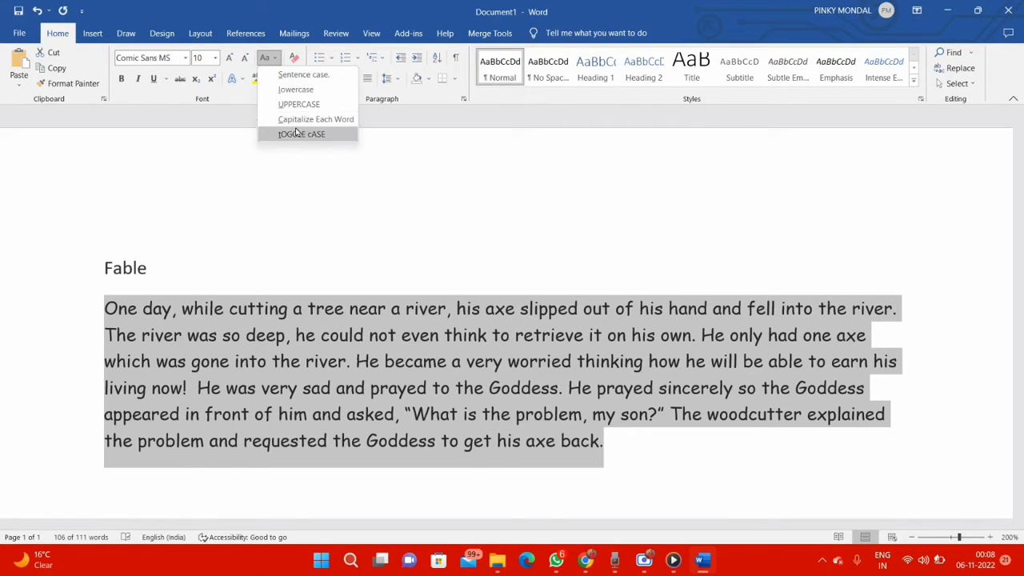
click(249, 153)
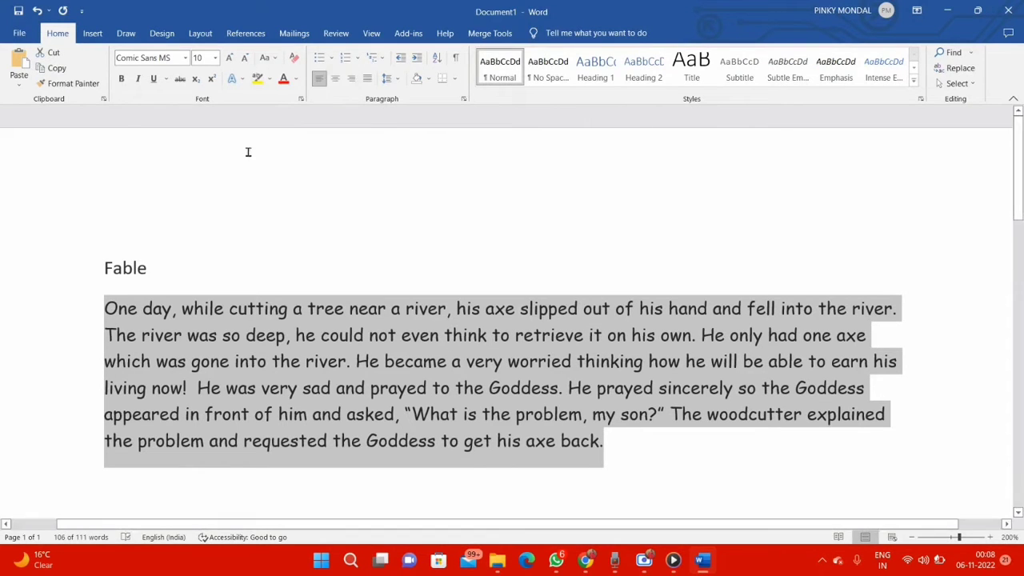
click(271, 80)
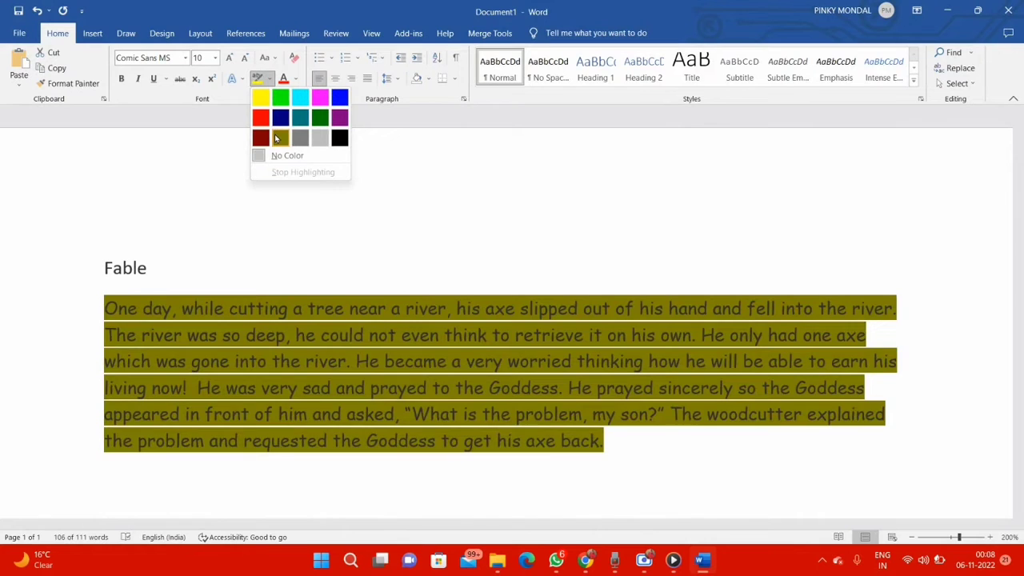
click(297, 80)
click(297, 80)
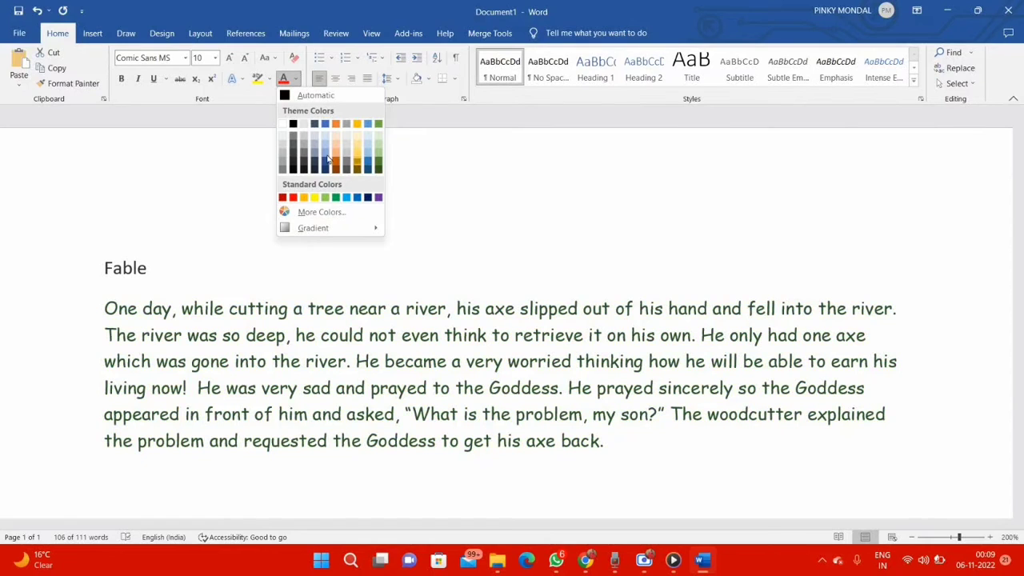
Clear all formatting from the selected story paragraph
click(294, 58)
click(295, 59)
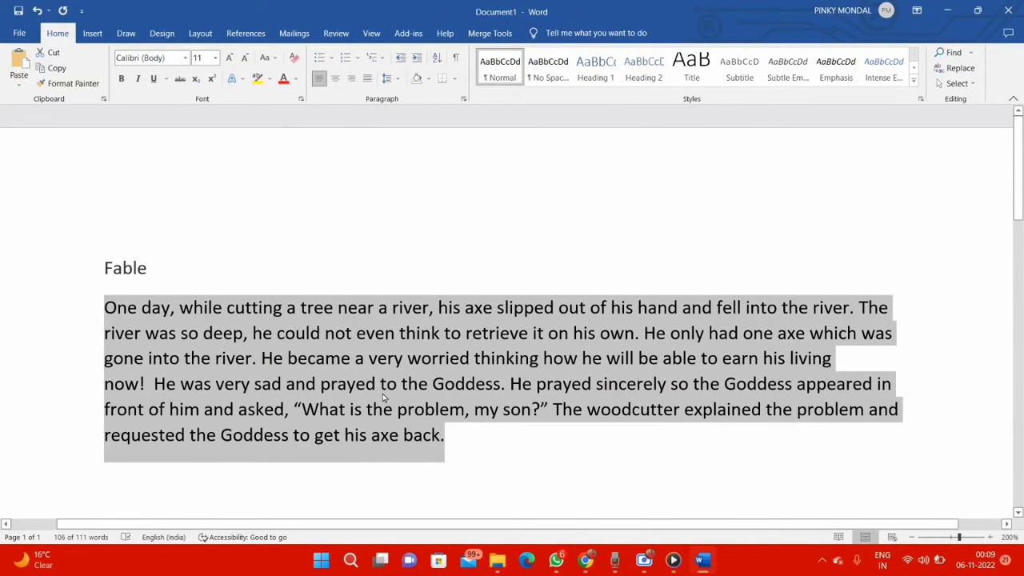
Add "ltd" directly after Fable in the title, format it as superscript and as subscript, and delete it
click(170, 272)
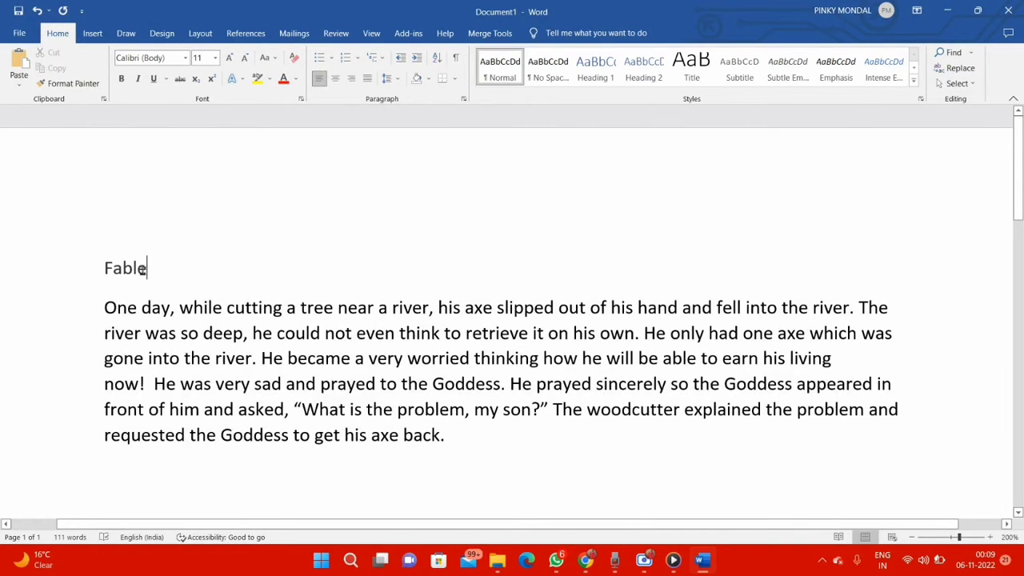
text(ltd)
drag(169, 271, 146, 270)
click(211, 78)
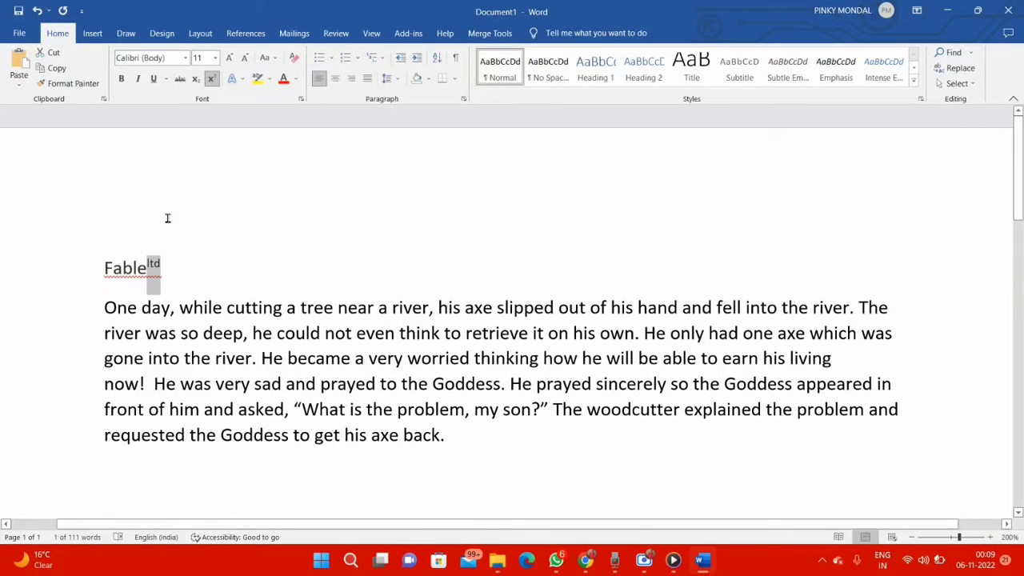
click(196, 79)
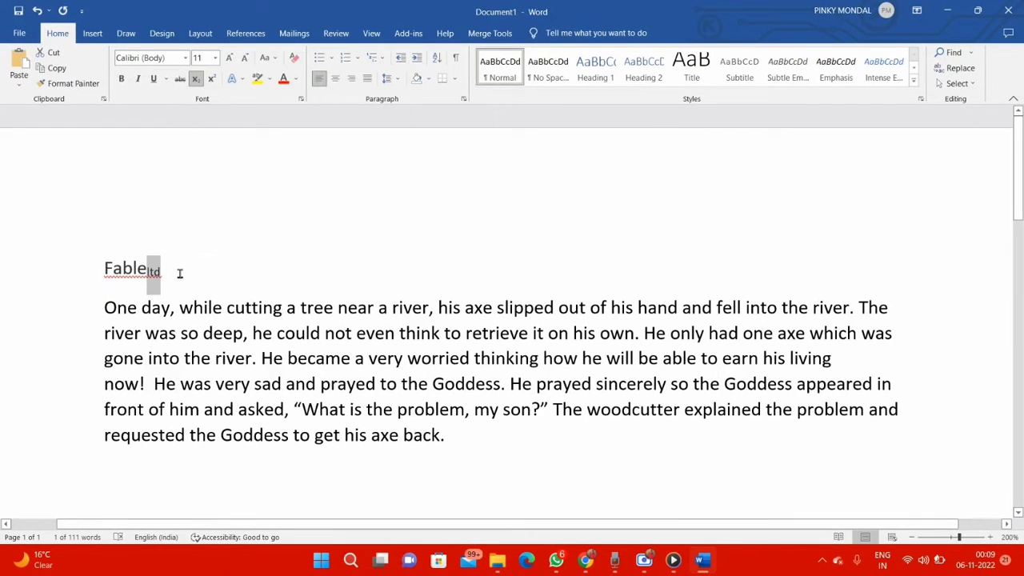
key(BackSpace)
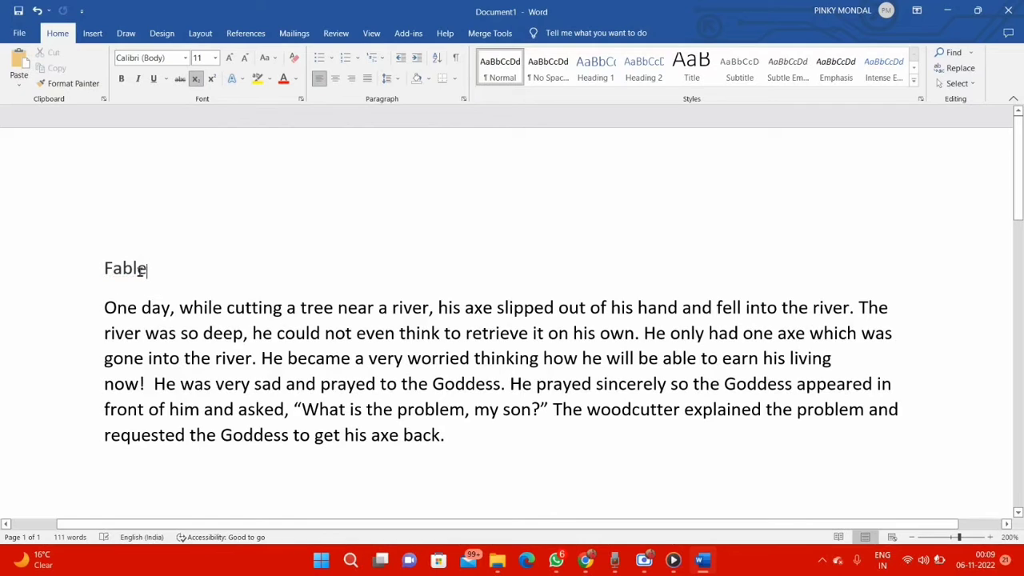
Apply a black text effect with a blue shadow to the Fable title and give it the Heading 1 style
triple_click(131, 272)
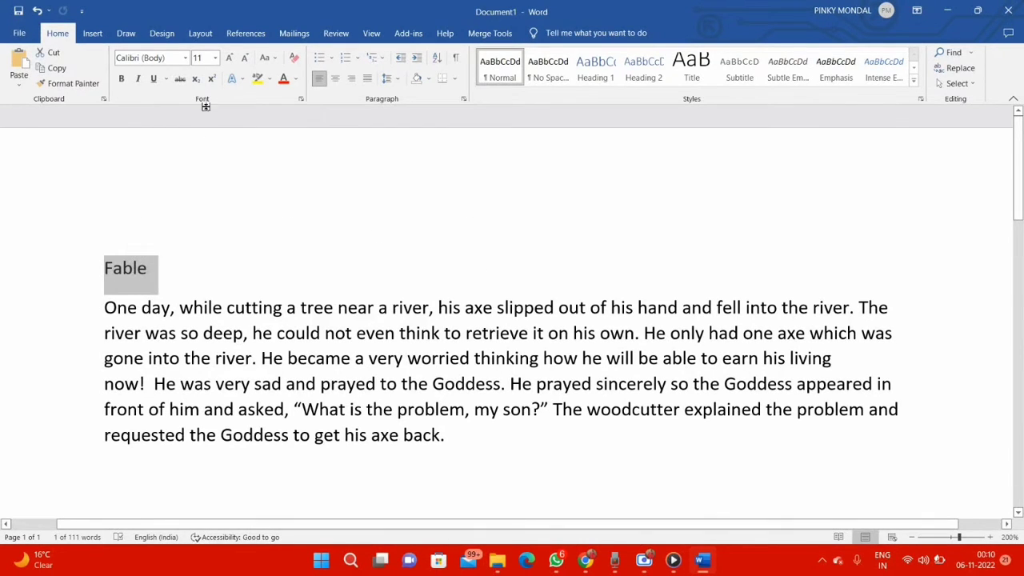
click(242, 80)
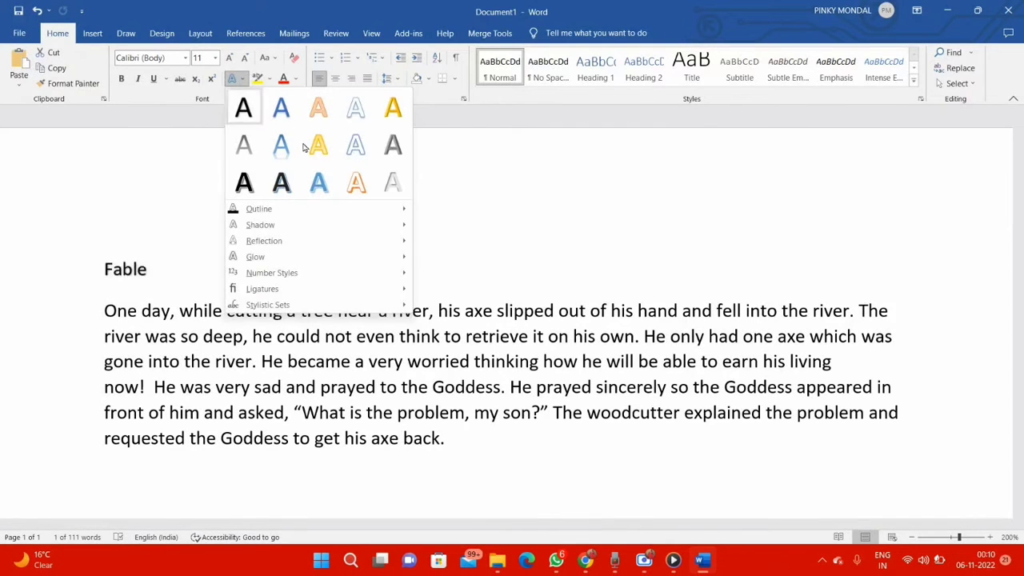
click(277, 183)
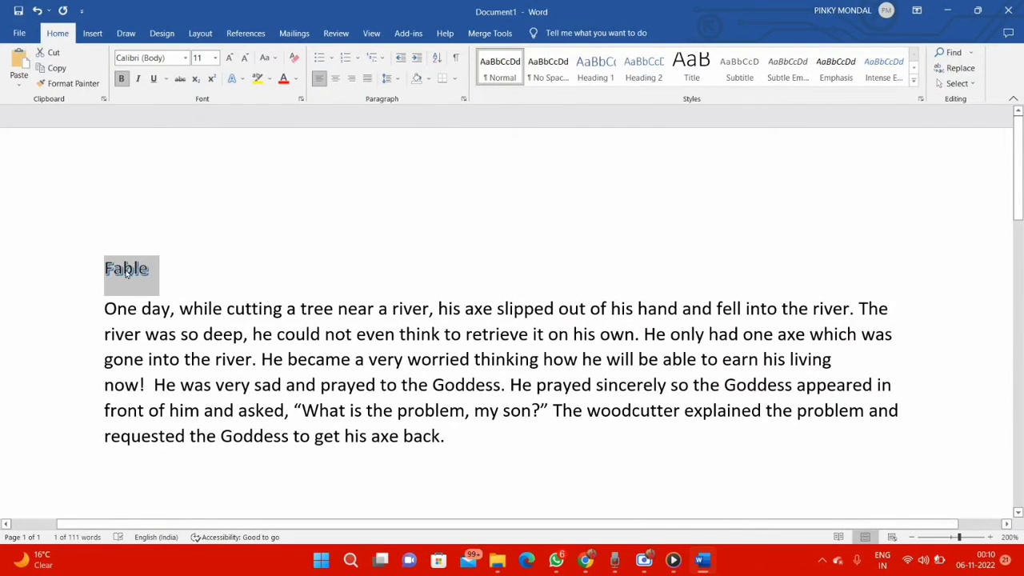
click(597, 72)
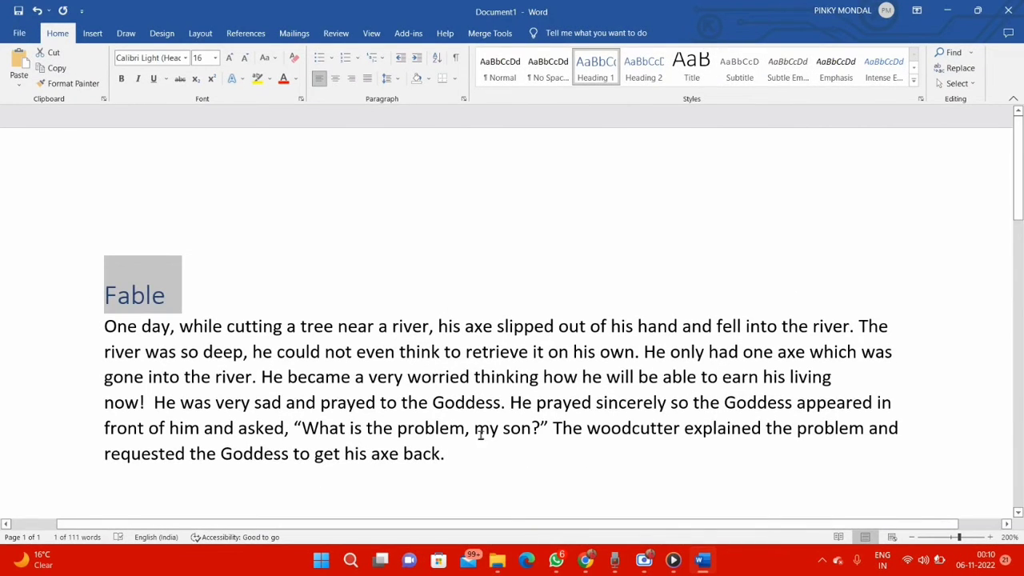
Try justified, right and centre alignment on the story paragraph, and return it to left alignment
drag(459, 459, 103, 324)
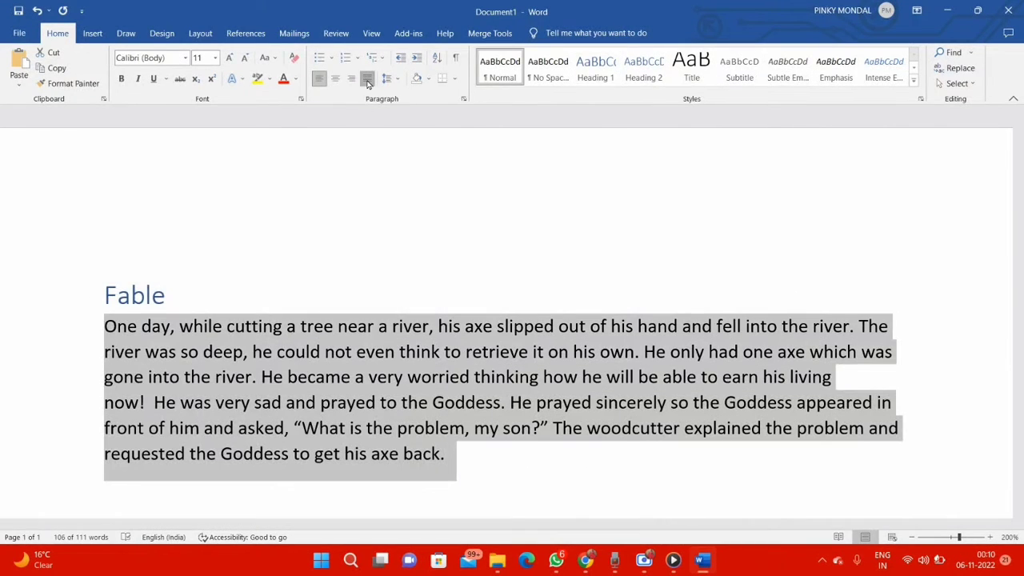
click(367, 78)
click(351, 78)
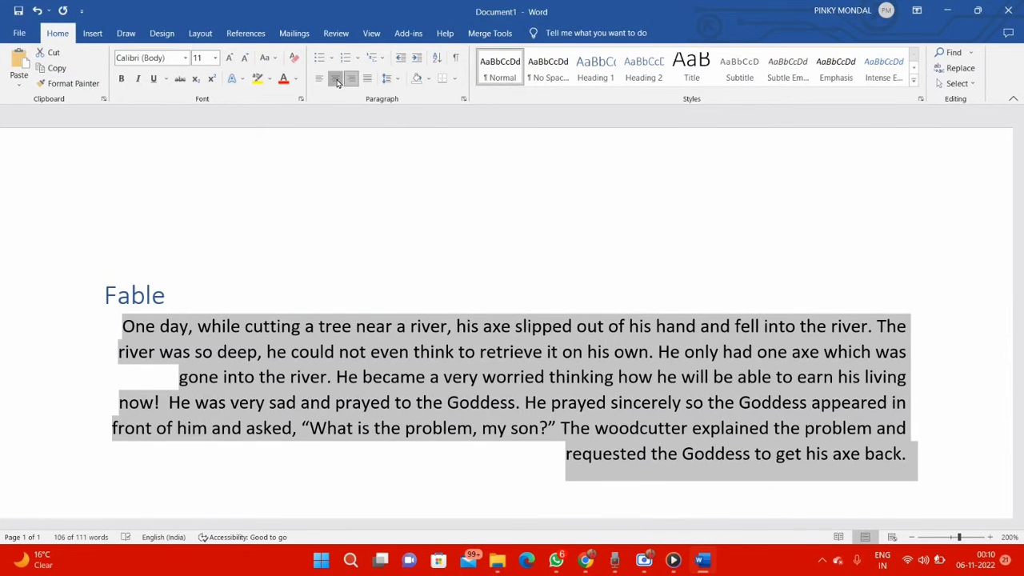
click(335, 78)
click(319, 78)
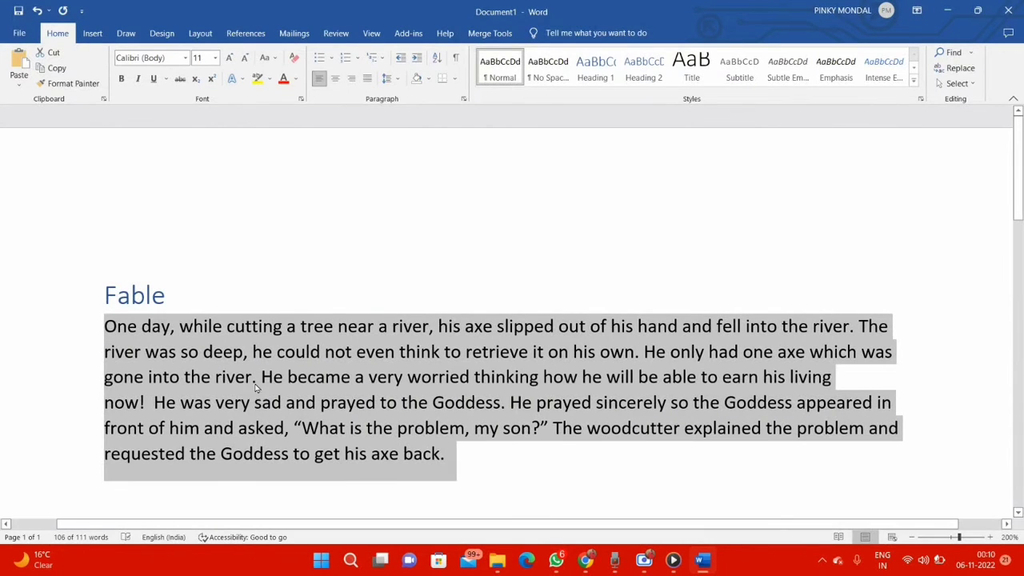
Preview the line spacing, shading colour and border choices for the selected story paragraph without applying any
click(390, 78)
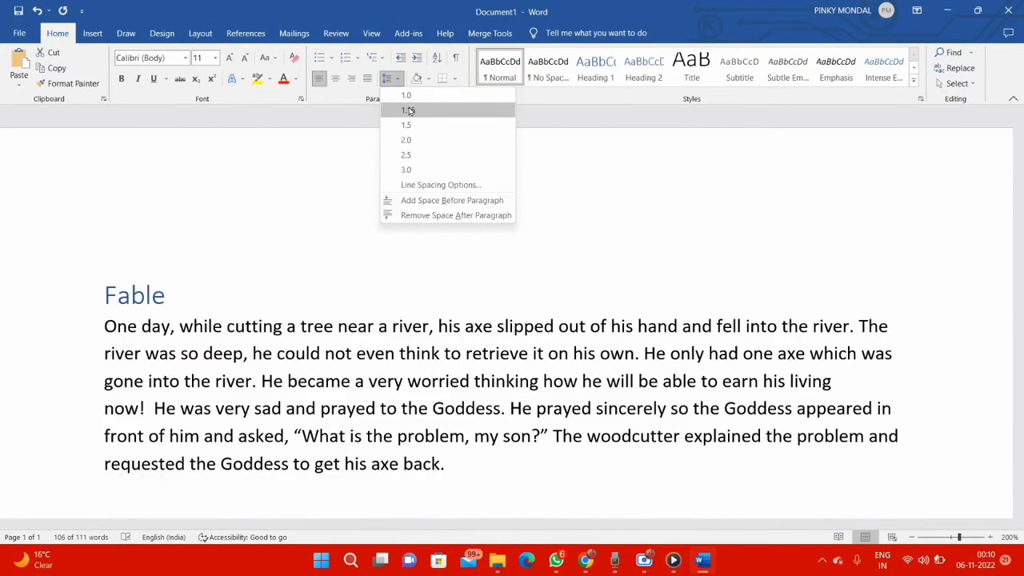
click(429, 78)
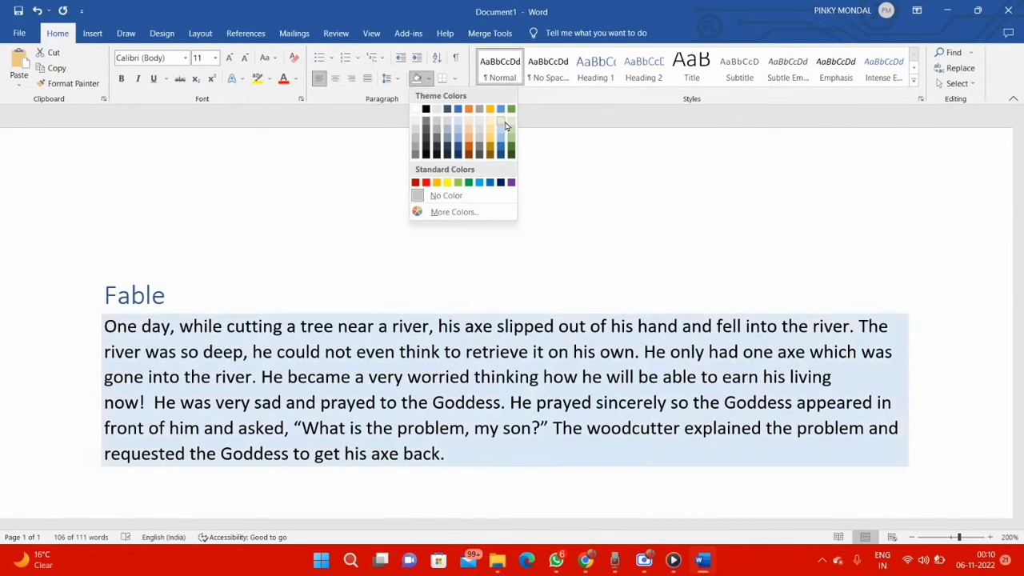
click(454, 80)
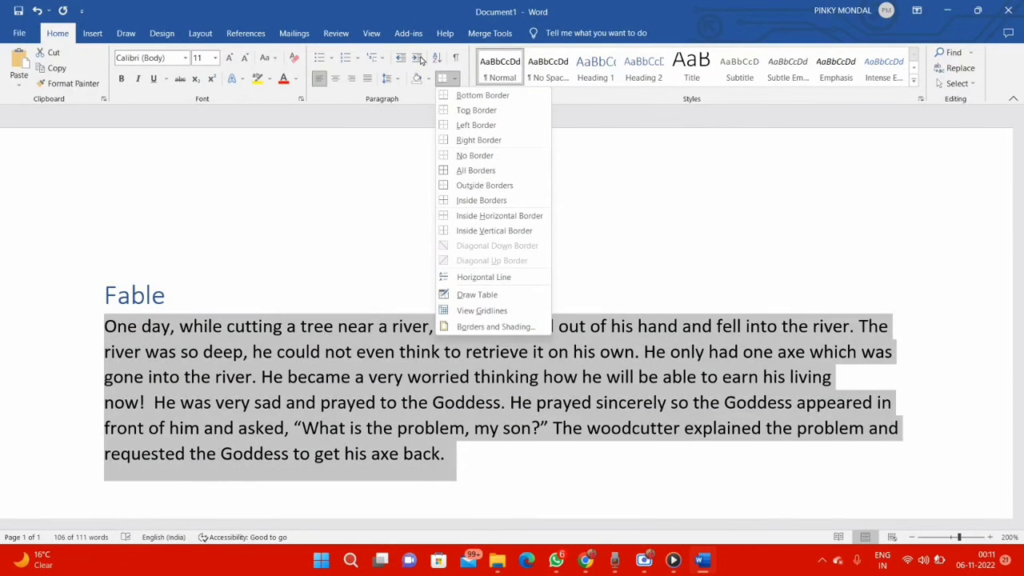
Increase the indent of the story paragraph and bring it back to the left margin
click(476, 125)
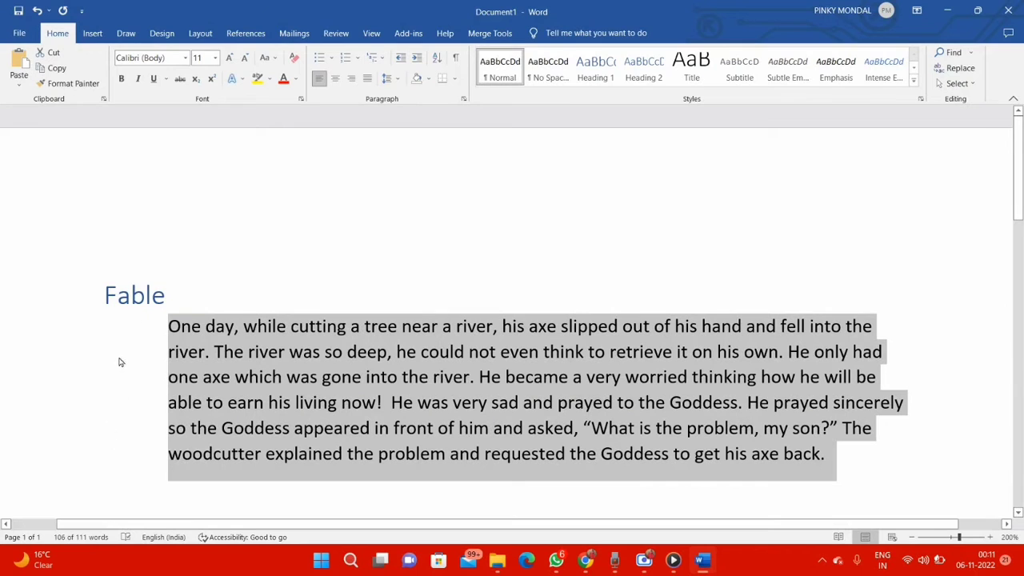
click(401, 57)
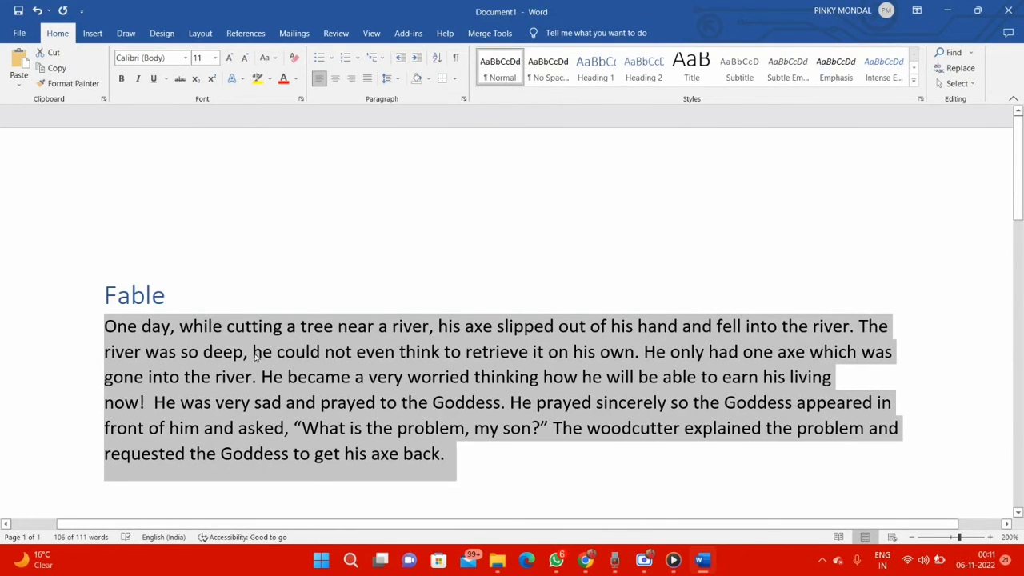
Format the Light, Fan, Bed and Electric lines as a bulleted list and convert them to a numbered list
scroll(335, 323, down, 5)
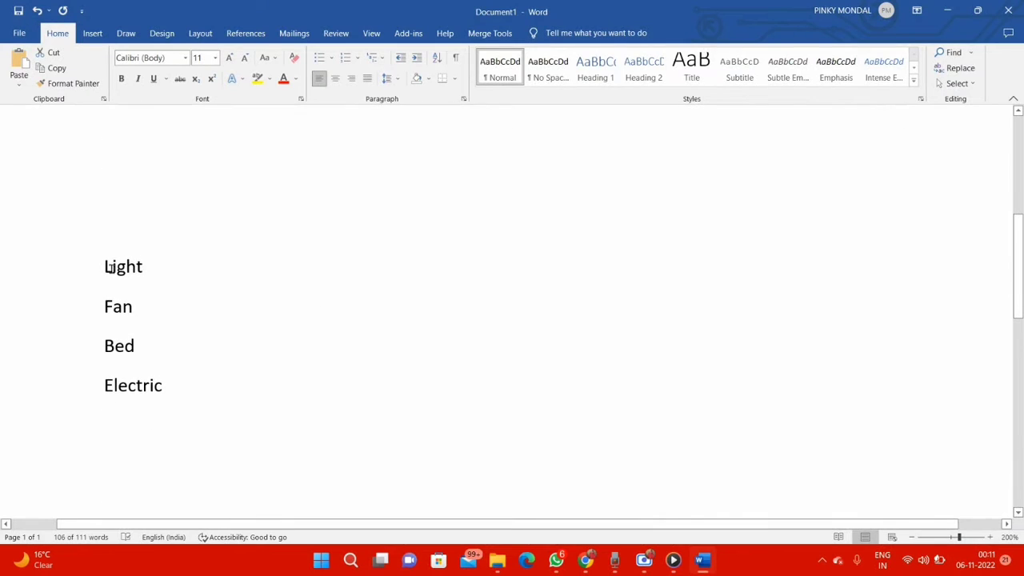
drag(105, 267, 169, 400)
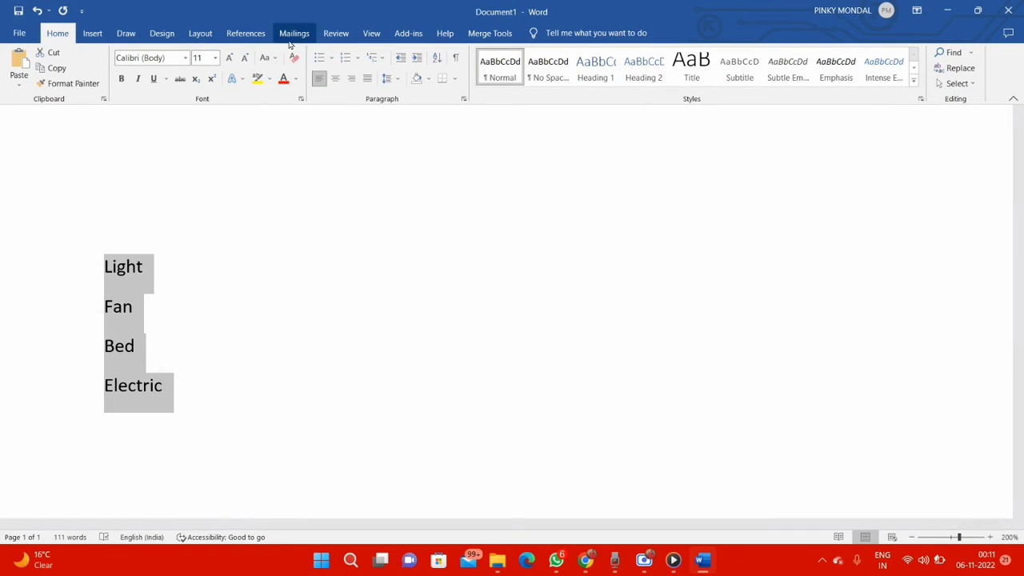
click(319, 59)
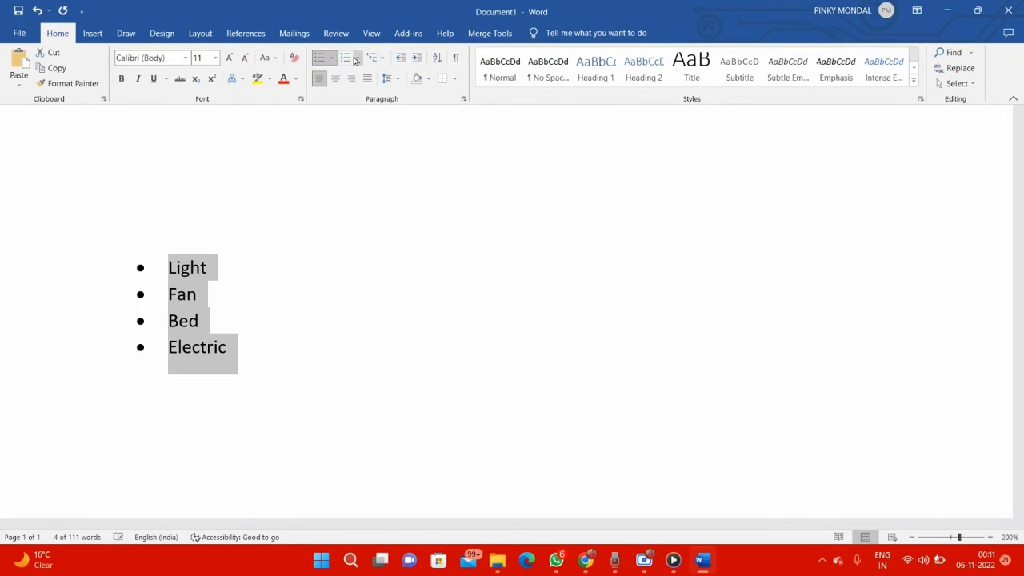
click(349, 59)
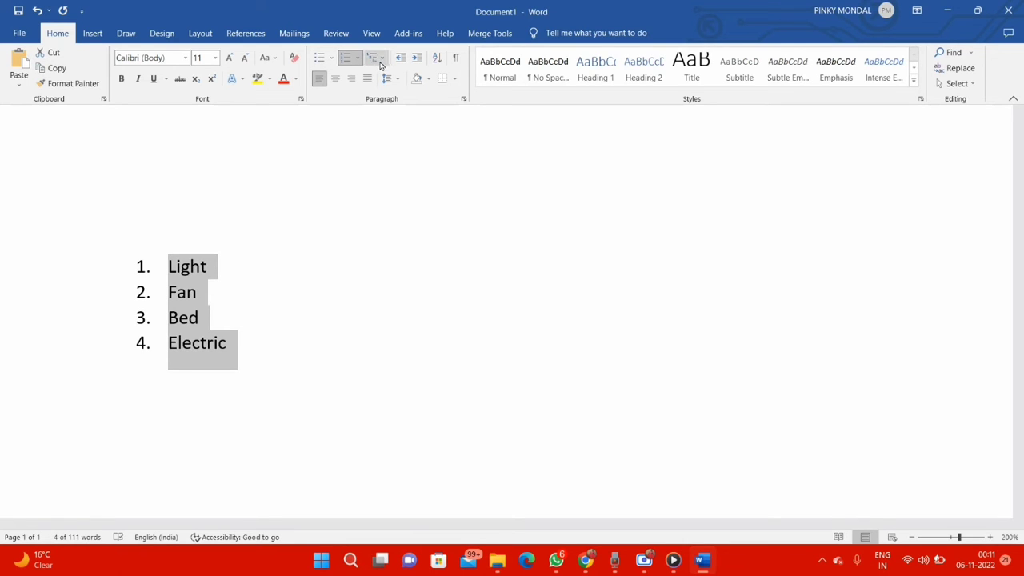
Sort the numbered list by Field 1 as text in ascending order and deselect it
click(437, 59)
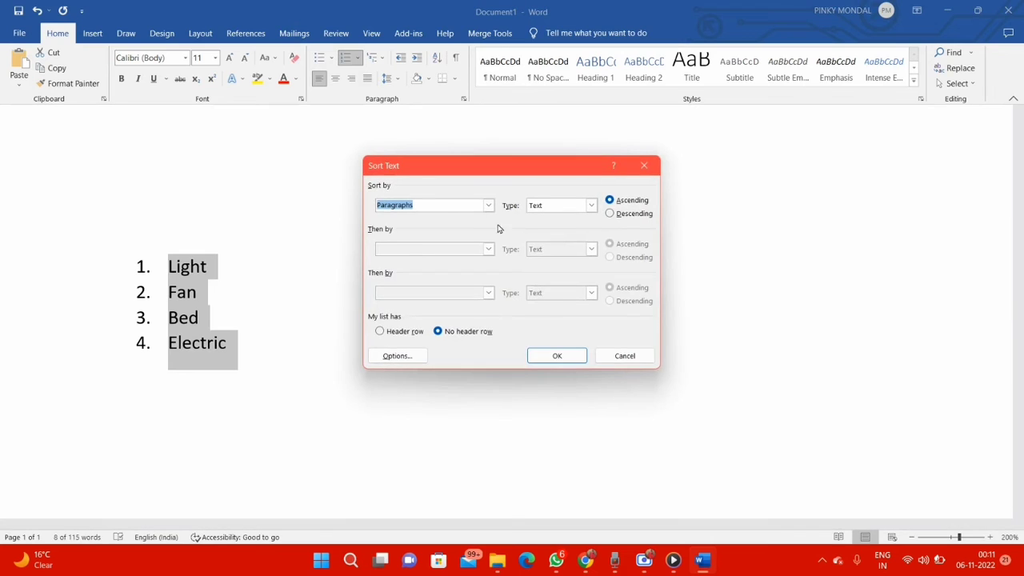
click(488, 205)
click(392, 237)
click(591, 205)
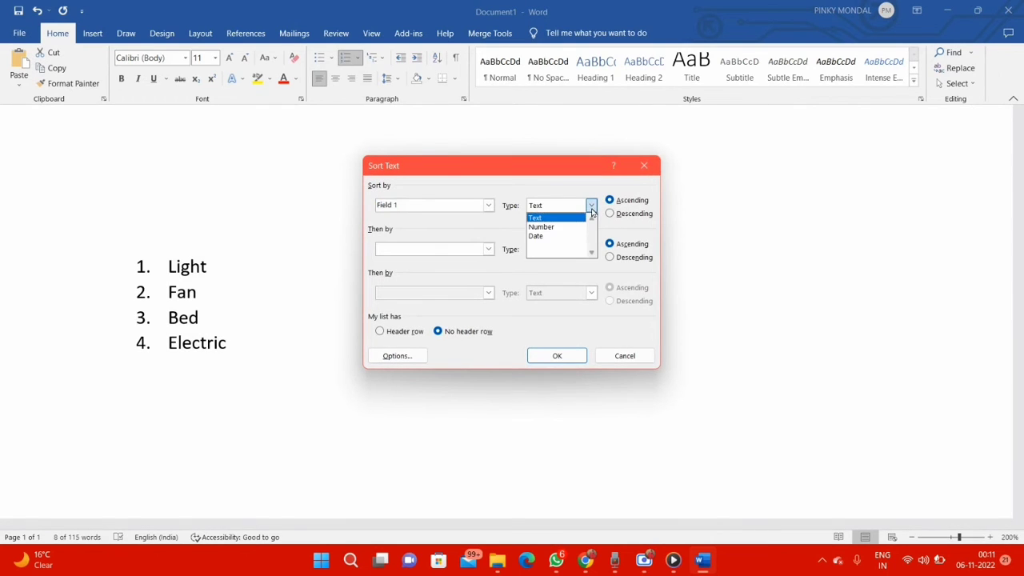
click(568, 218)
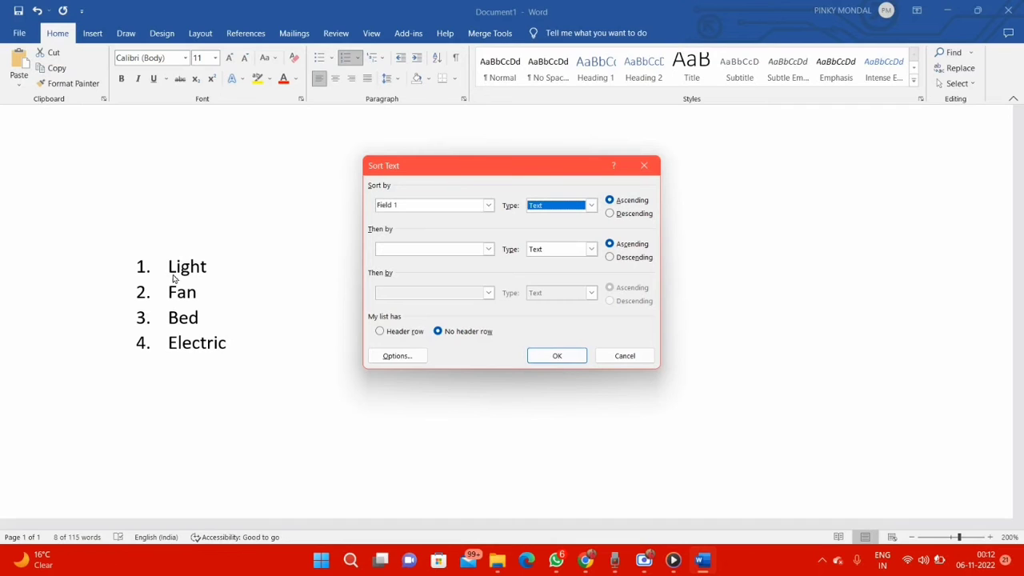
click(534, 355)
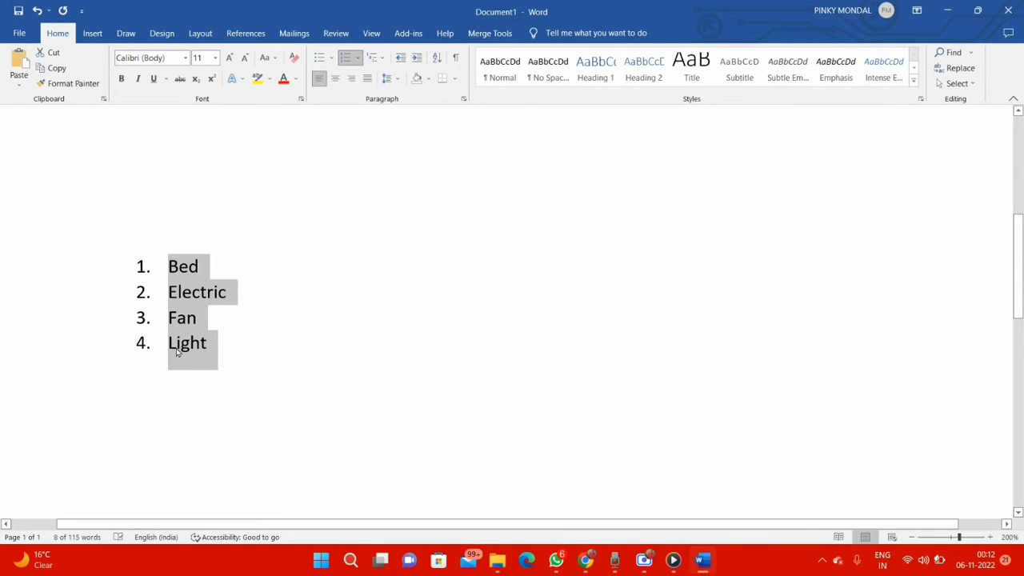
click(244, 274)
Search the document for "river" and examine the matches in the story paragraph at 170% zoom
scroll(244, 302, up, 5)
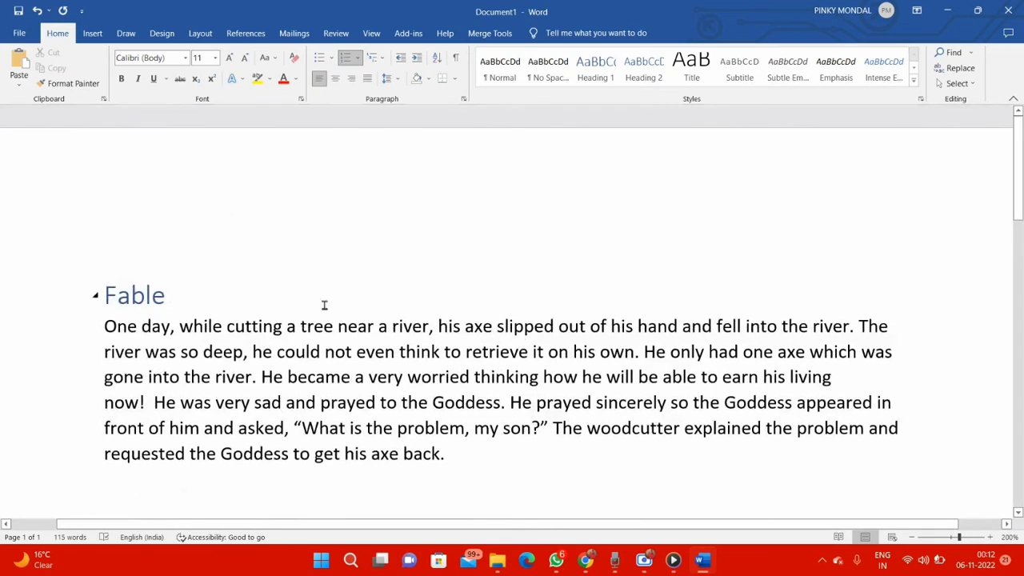
click(949, 52)
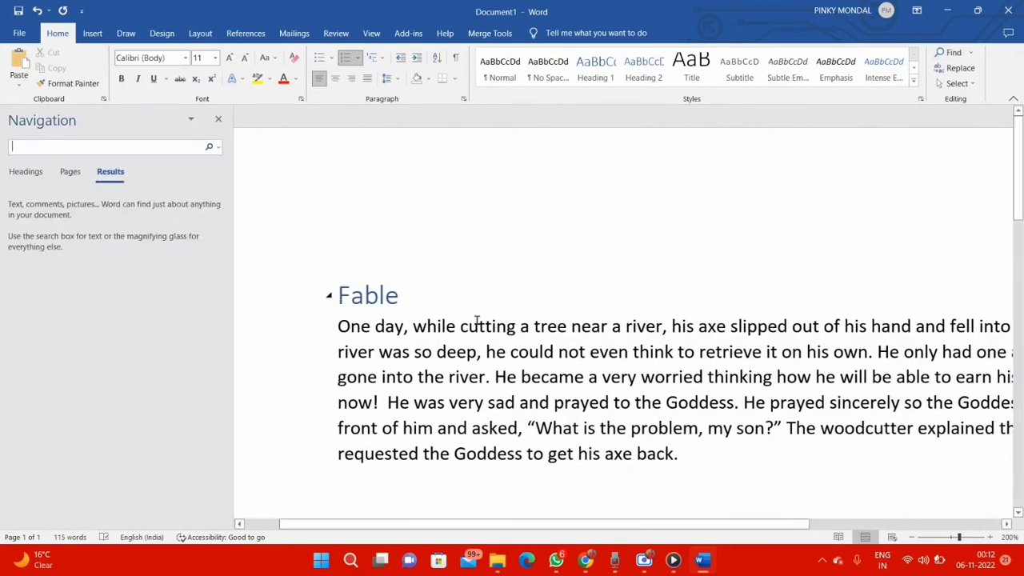
text(river)
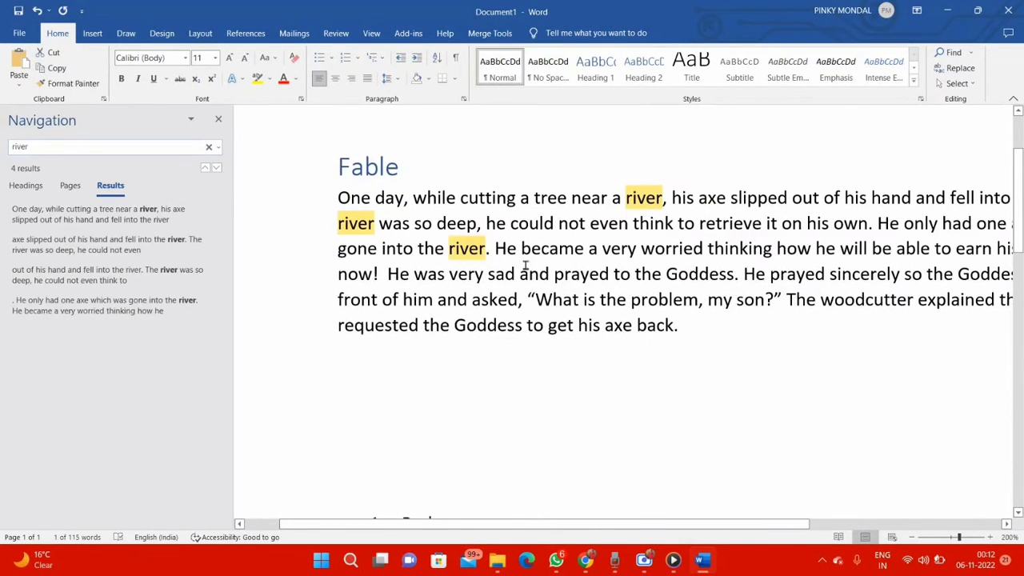
scroll(744, 244, right, 3)
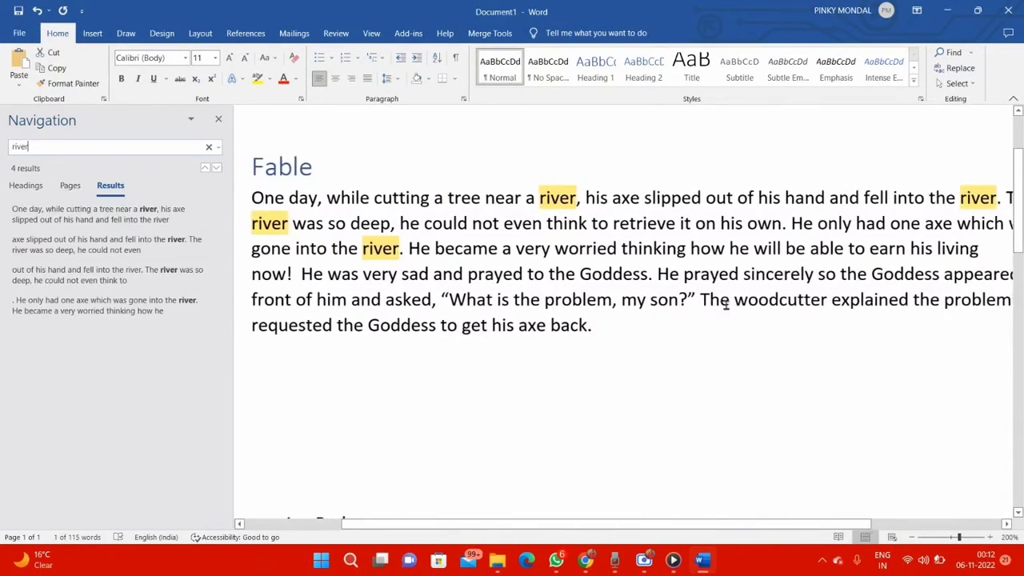
click(914, 537)
click(913, 537)
click(913, 537)
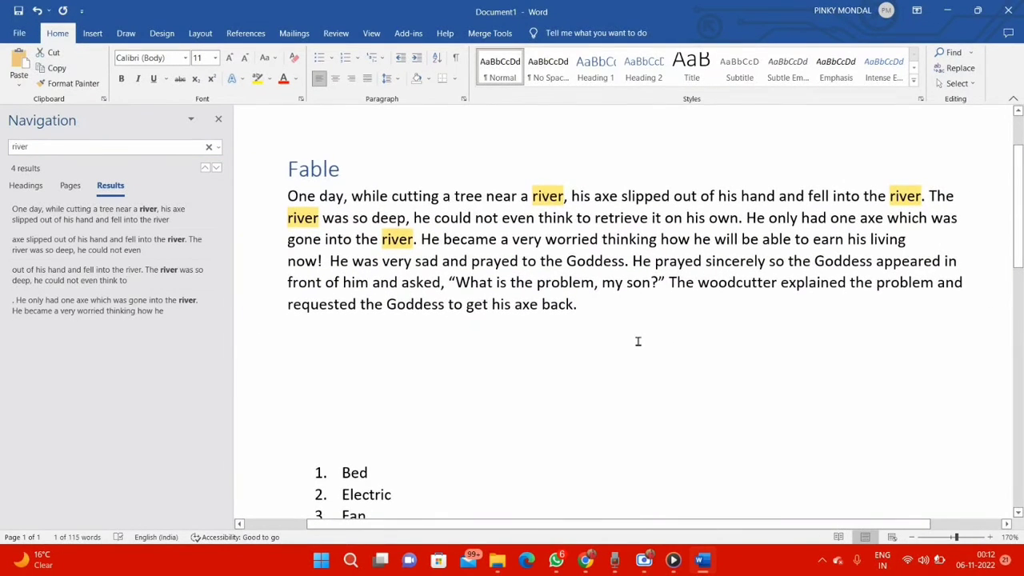
scroll(638, 342, up, 3)
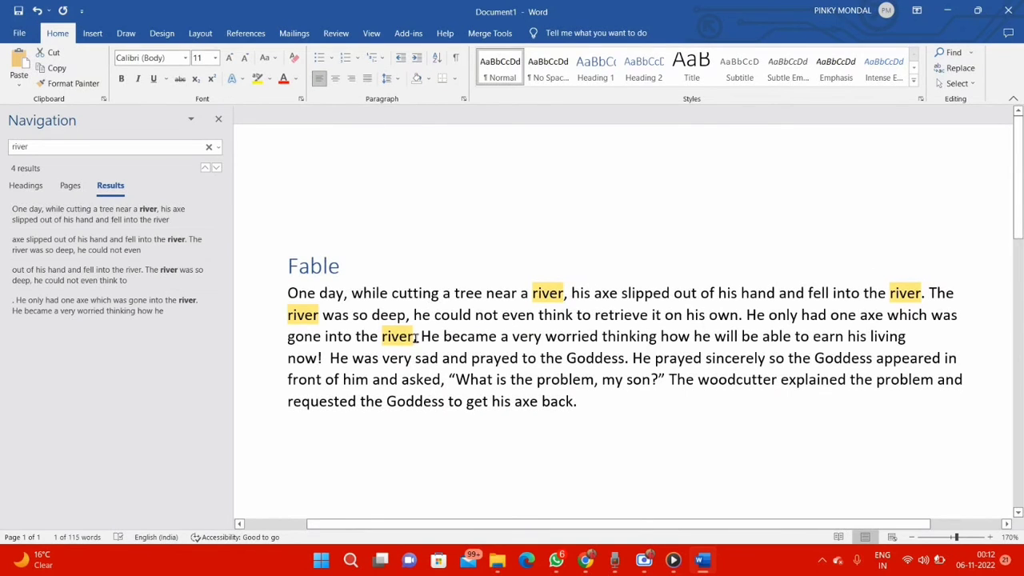
Replace every occurrence of "river" in the document with "ocean"
click(958, 68)
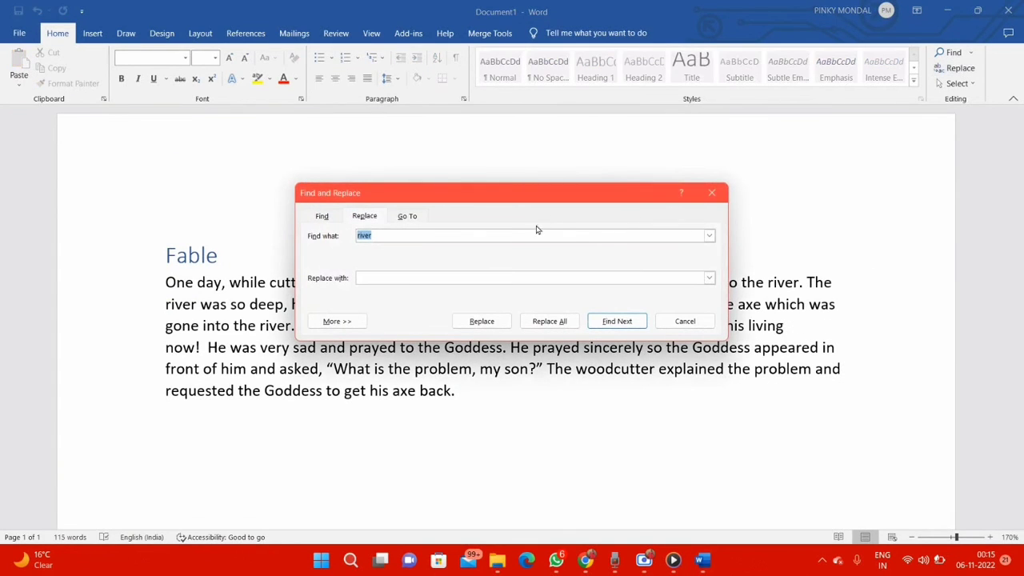
key(BackSpace)
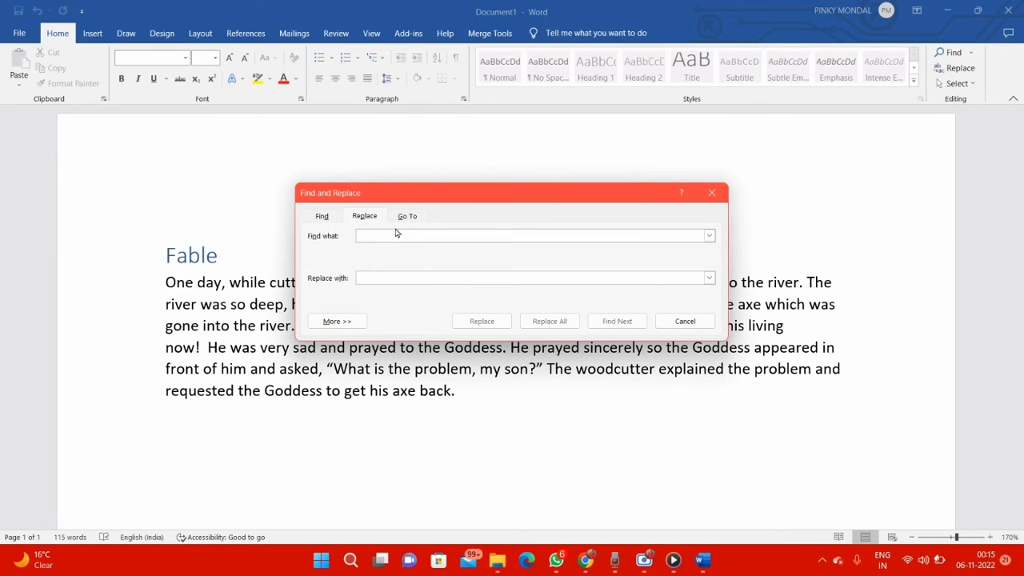
text(f)
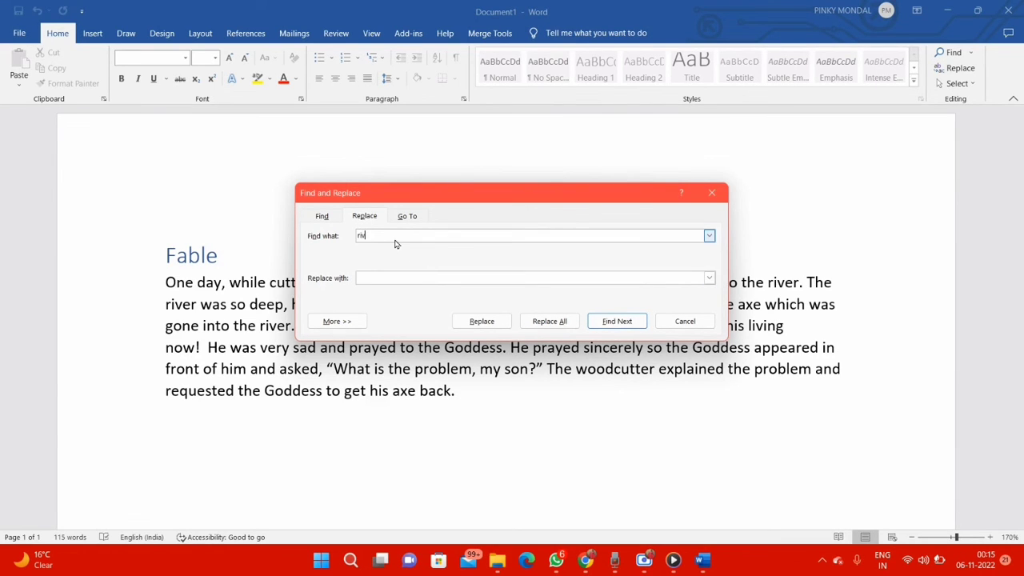
click(408, 276)
text(ocean)
click(550, 321)
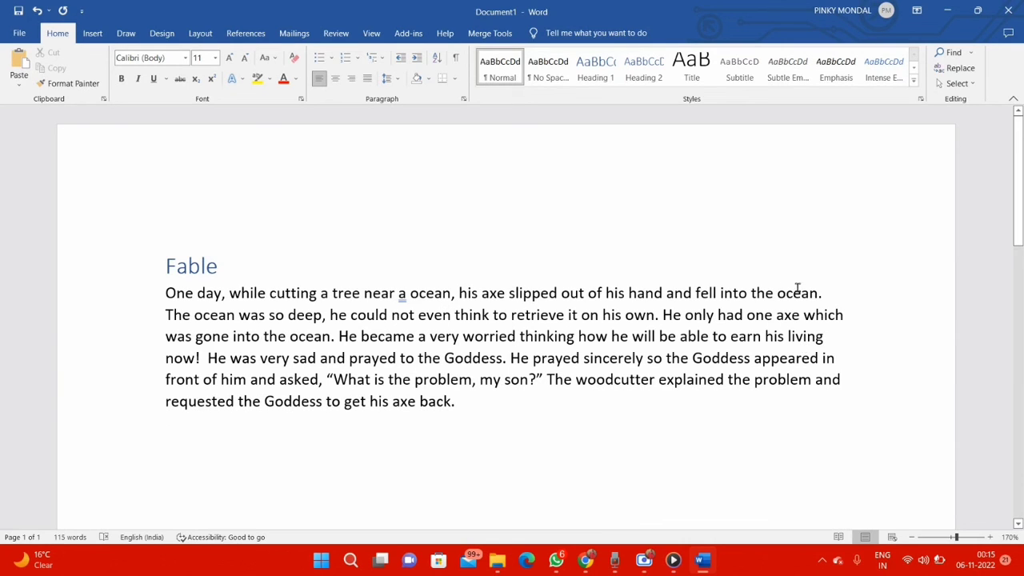
Select the word "slipped" in the first line of the story paragraph
double_click(534, 295)
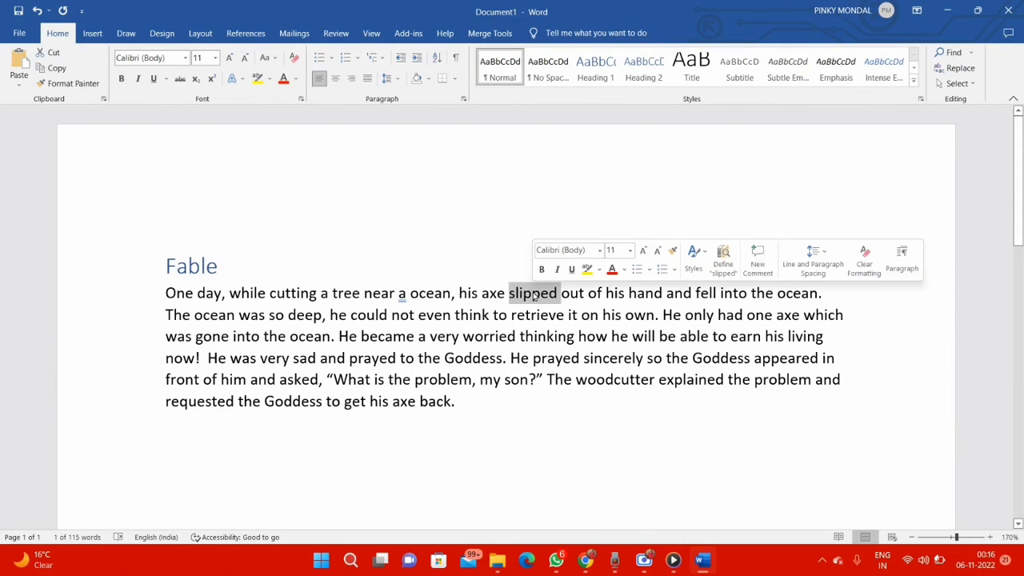